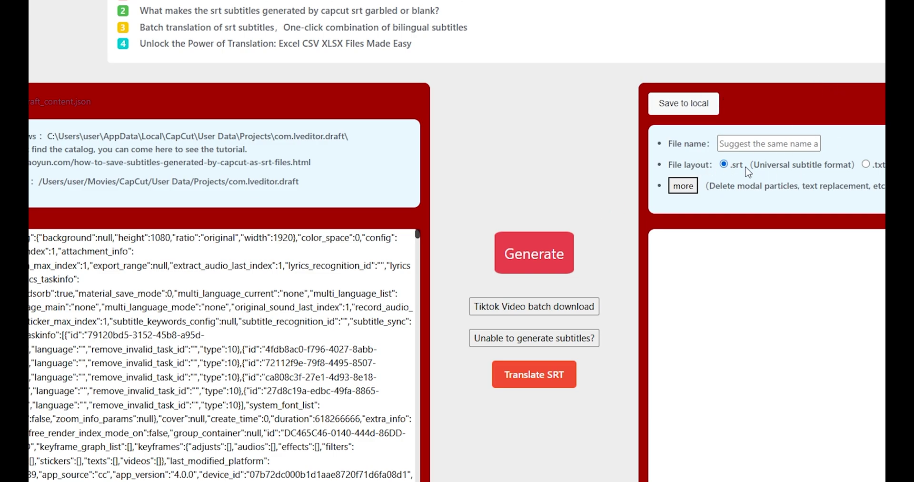
# Generate .srt subtitles in Biyaoyun from the pasted draft_content.json text.
pyautogui.click(548, 246)
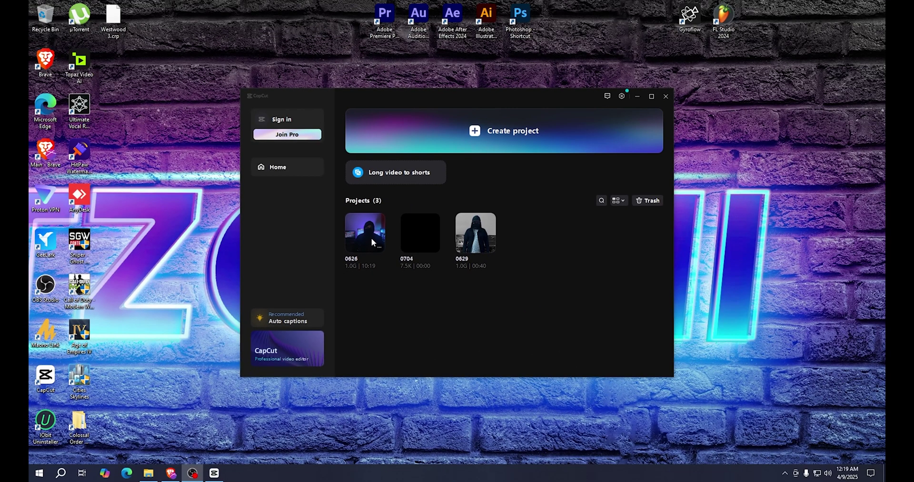
# Open project 0626, scrub the preview to around 04:10, and select its 10:18 video clip.
pyautogui.click(346, 242)
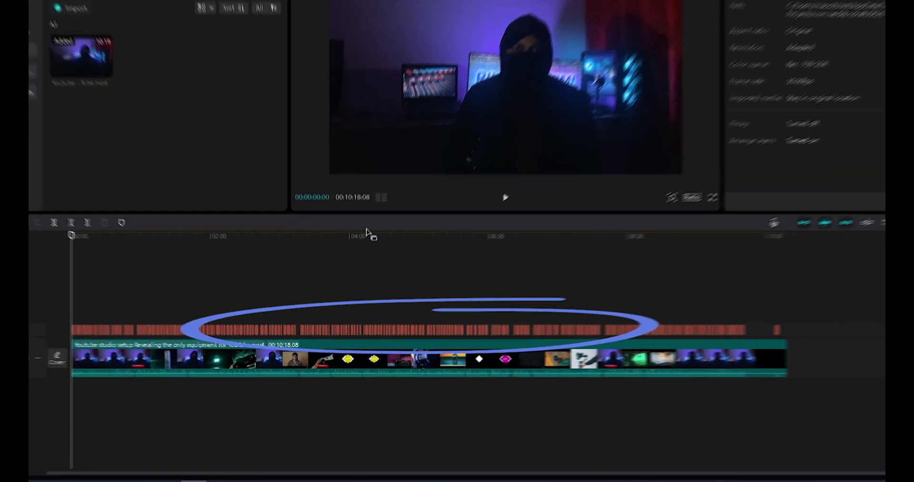
pyautogui.click(357, 256)
pyautogui.moveTo(376, 191)
pyautogui.mouseDown()
pyautogui.moveTo(395, 192)
pyautogui.moveTo(380, 196)
pyautogui.mouseUp()
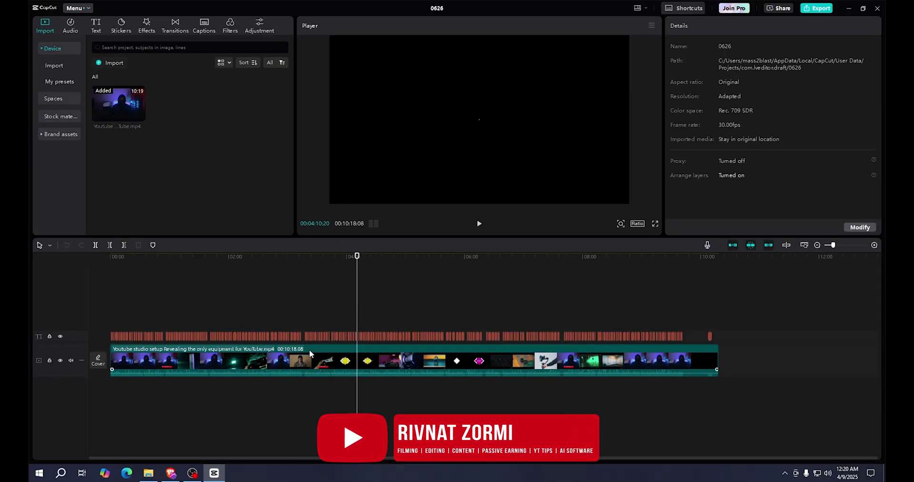
pyautogui.click(308, 347)
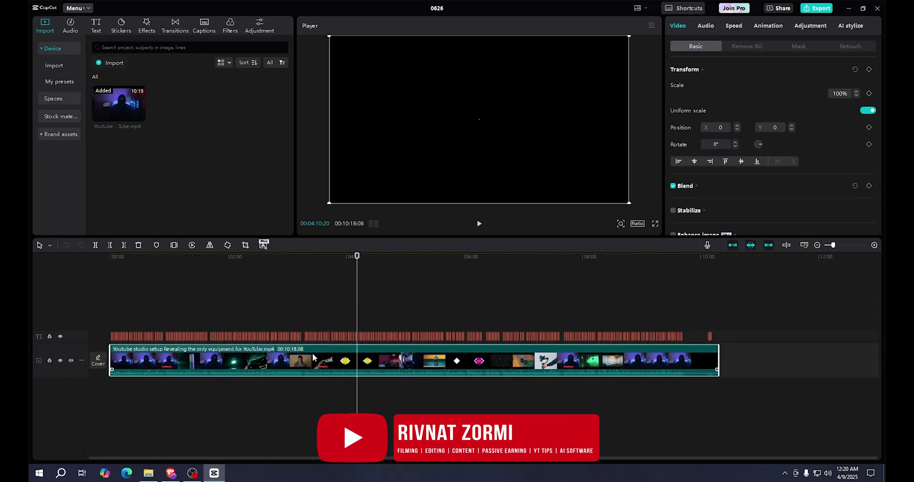
# Regenerate English auto captions for the 0626 video and check the caption clips on the timeline.
pyautogui.click(204, 27)
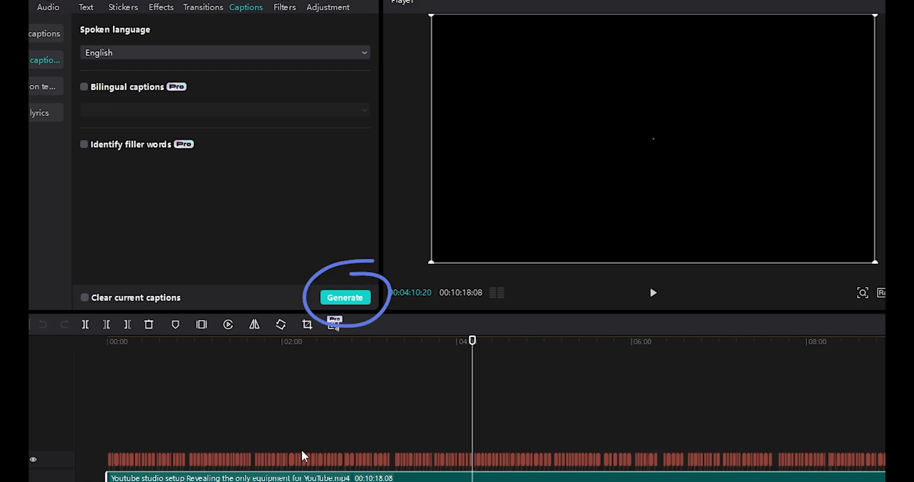
pyautogui.moveTo(110, 447)
pyautogui.mouseDown()
pyautogui.moveTo(284, 478)
pyautogui.moveTo(586, 339)
pyautogui.mouseUp()
pyautogui.click(743, 325)
pyautogui.hotkey('ctrl', 'a')
pyautogui.click(742, 324)
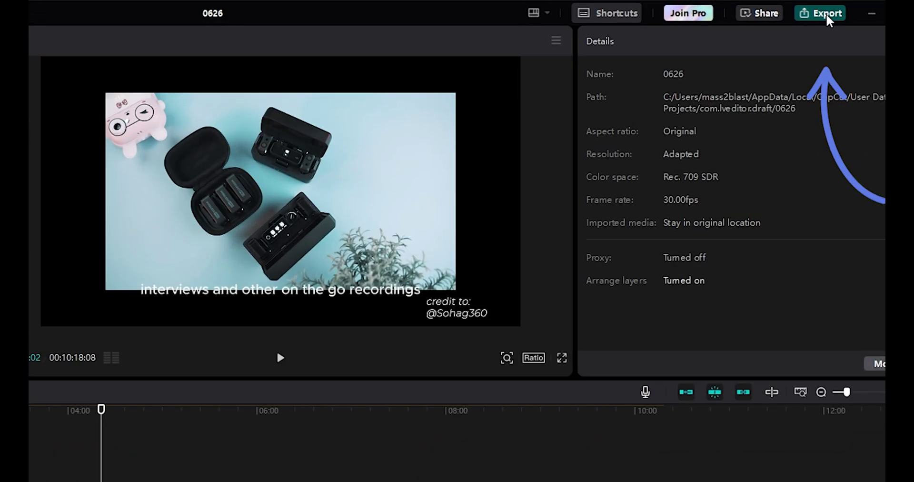
pyautogui.click(826, 13)
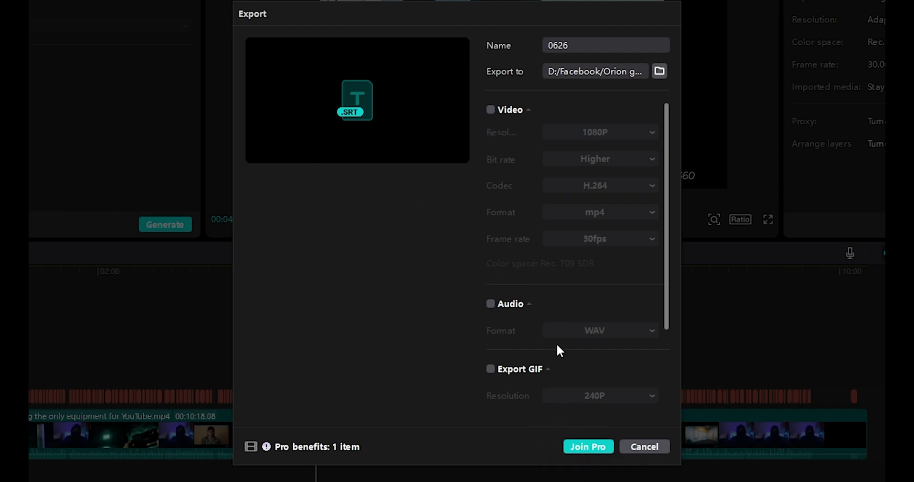
pyautogui.scroll(-3, 559, 350)
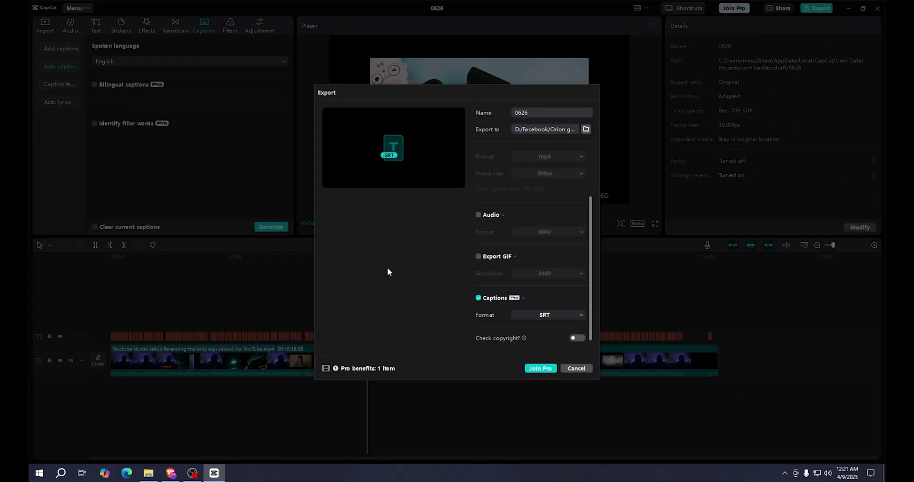
pyautogui.click(577, 368)
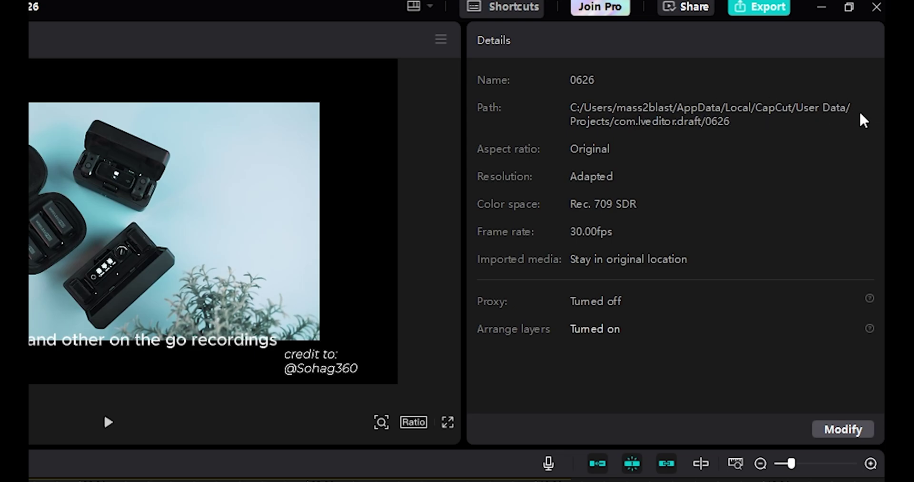
# Open File Explorer and browse from Local Disk (C:) to the user's AppData\Local folder.
pyautogui.press('super+e')
pyautogui.moveTo(387, 96); pyautogui.dragTo(435, 133)
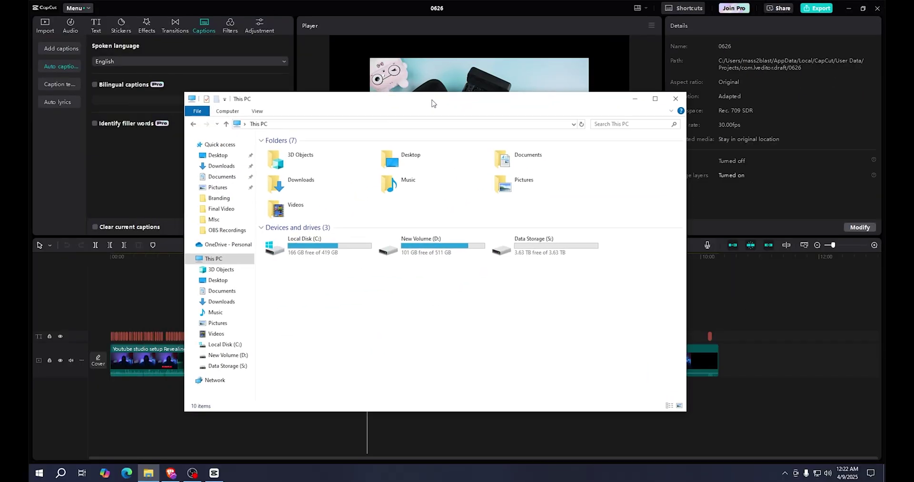
pyautogui.moveTo(331, 134); pyautogui.dragTo(376, 130)
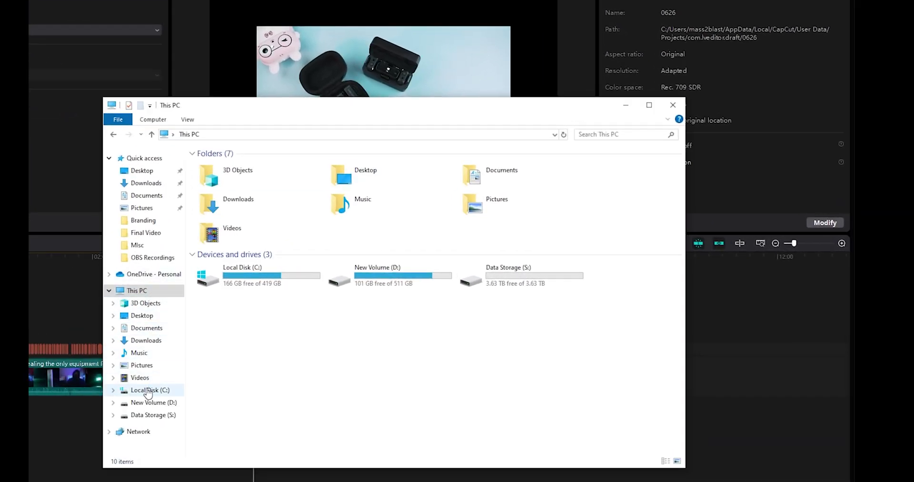
pyautogui.click(146, 390)
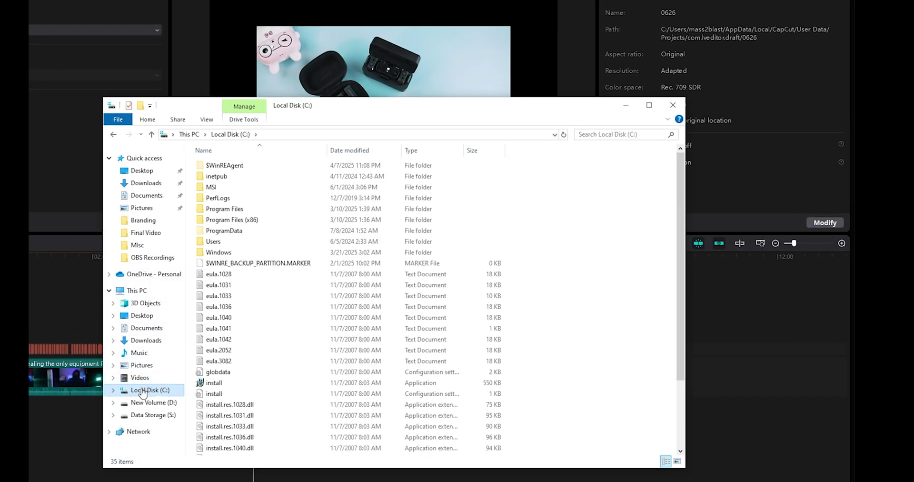
pyautogui.doubleClick(244, 241)
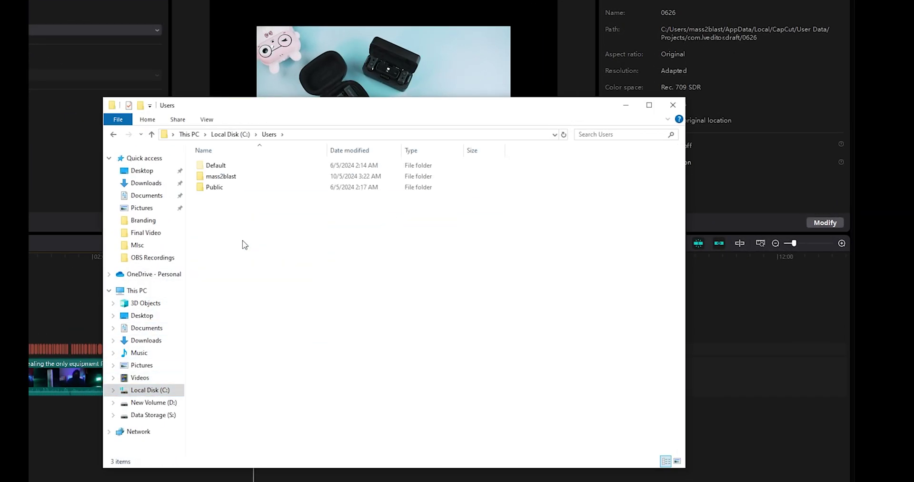
pyautogui.doubleClick(221, 177)
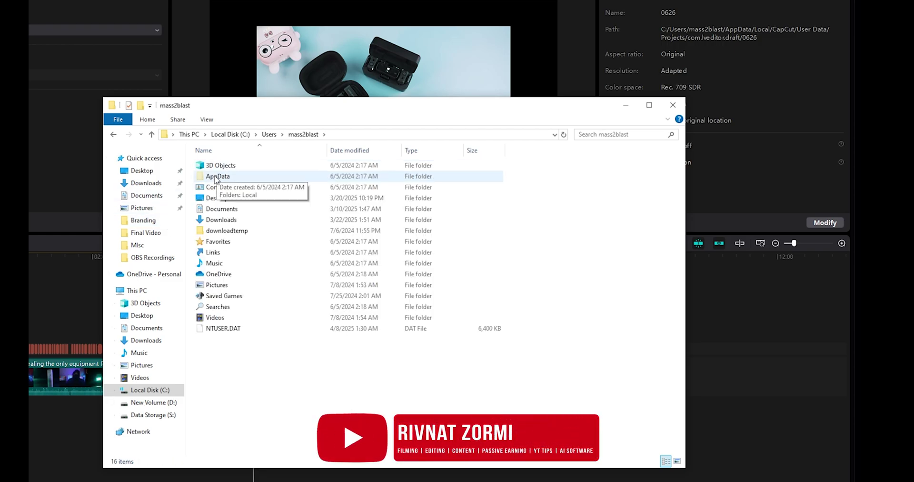
pyautogui.doubleClick(217, 177)
pyautogui.doubleClick(232, 170)
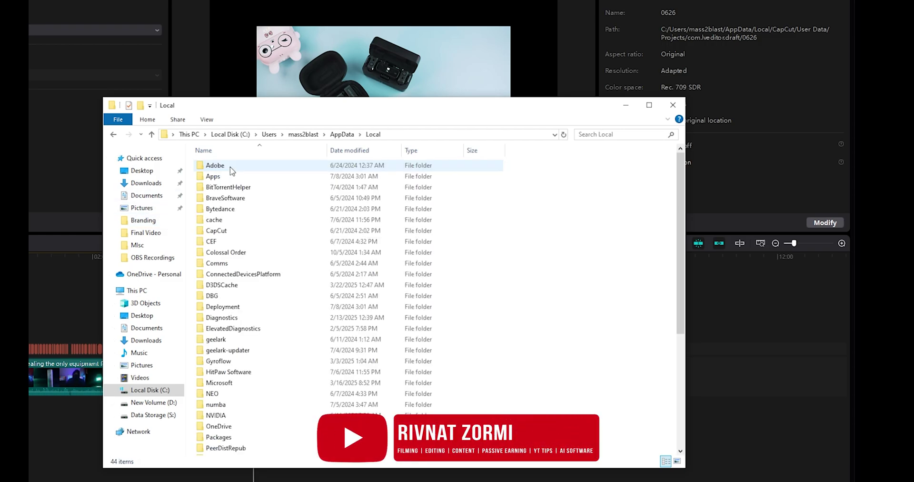
# Go into CapCut\User Data\Projects\com.lveditor.draft\0626, select draft_content, then switch to Brave.
pyautogui.scroll(-1, 230, 191)
pyautogui.doubleClick(231, 192)
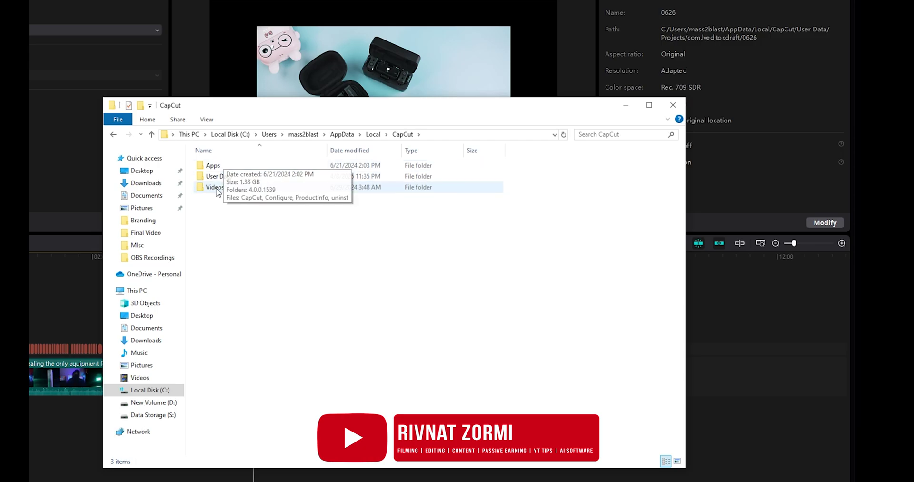
pyautogui.doubleClick(230, 180)
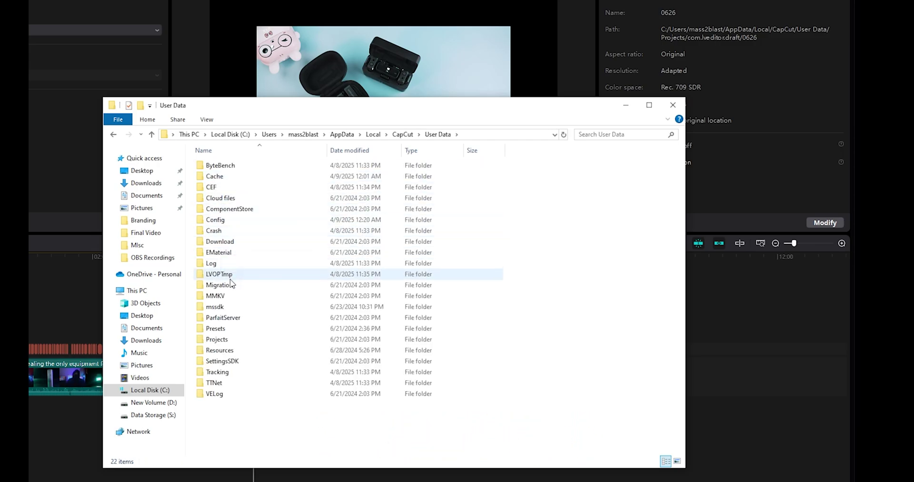
pyautogui.doubleClick(217, 339)
pyautogui.doubleClick(224, 165)
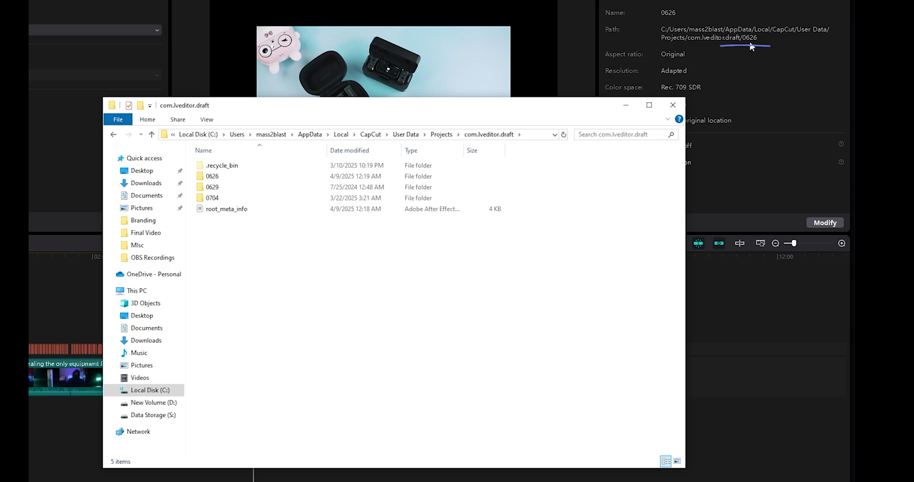
pyautogui.doubleClick(215, 177)
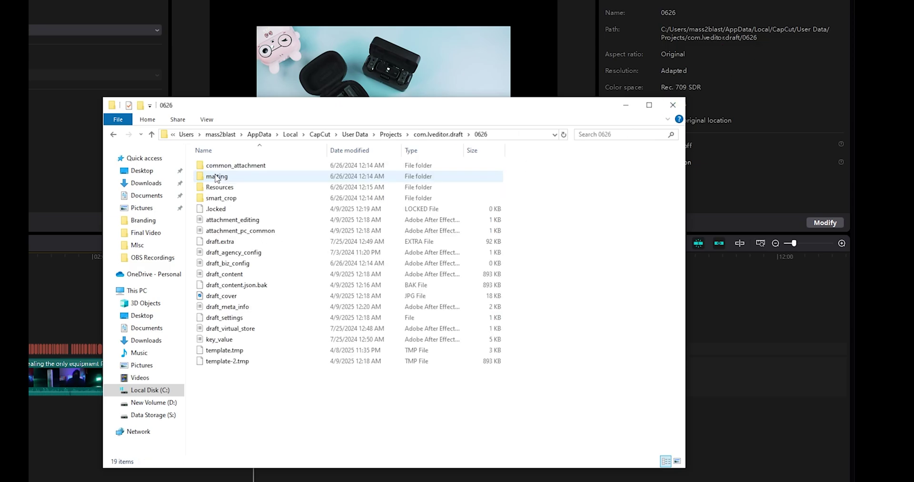
pyautogui.moveTo(282, 113); pyautogui.dragTo(253, 56)
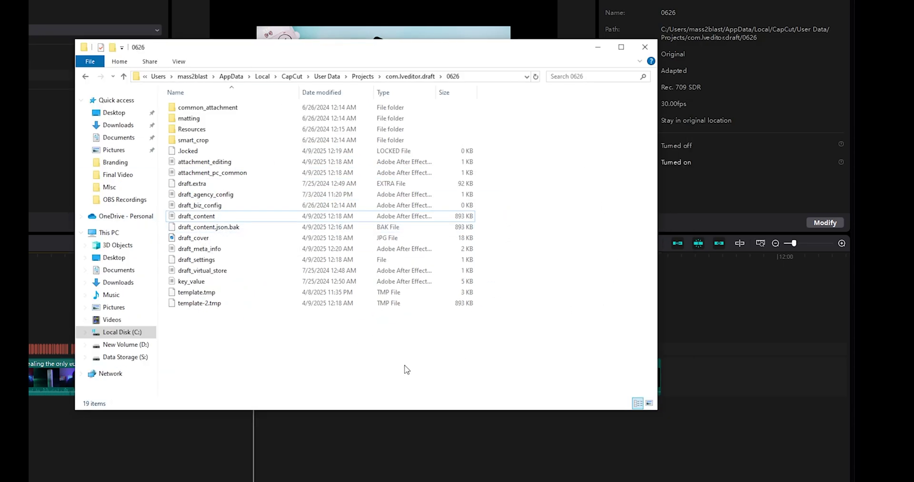
pyautogui.click(193, 218)
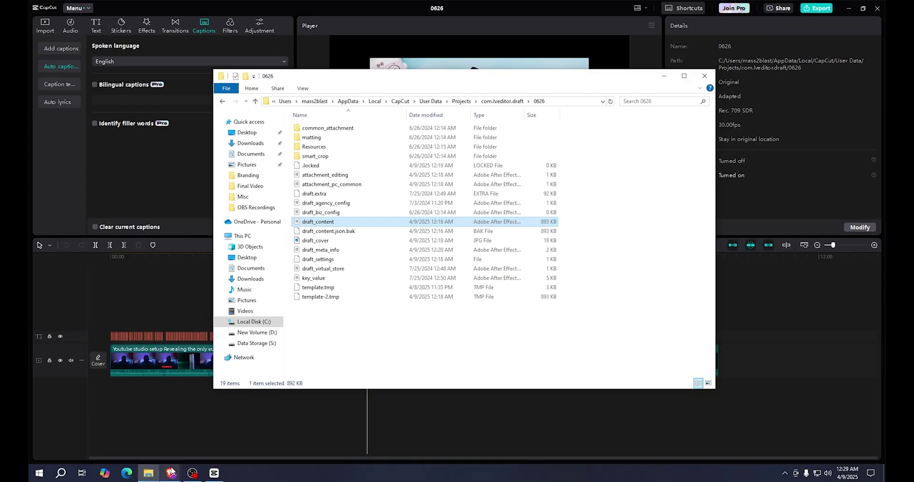
pyautogui.click(171, 473)
# Load the Capcut SRT Export page at biyaoyun.com/capcutsrt.
pyautogui.click(319, 22)
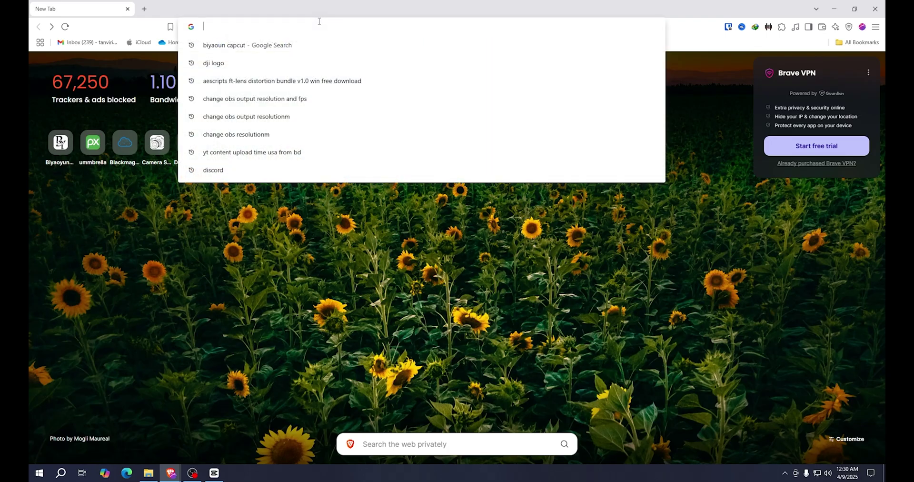
pyautogui.write('https://www.biyaoyun.com/capcutsrt')
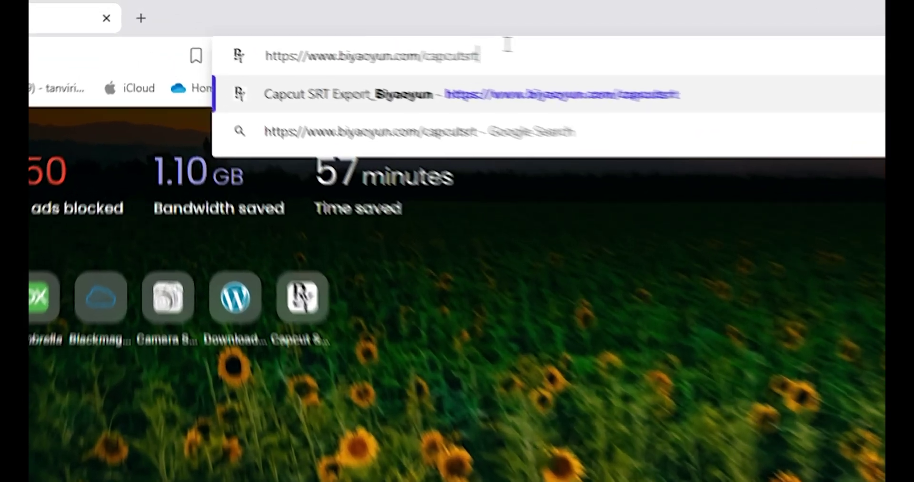
pyautogui.press('Return')
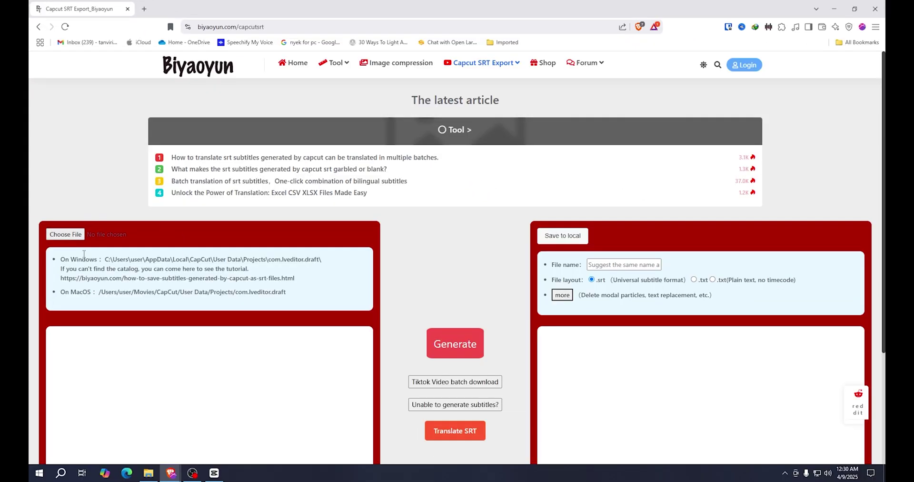
# Choose draft_content from the 0626 project folder as the file to upload.
pyautogui.click(76, 234)
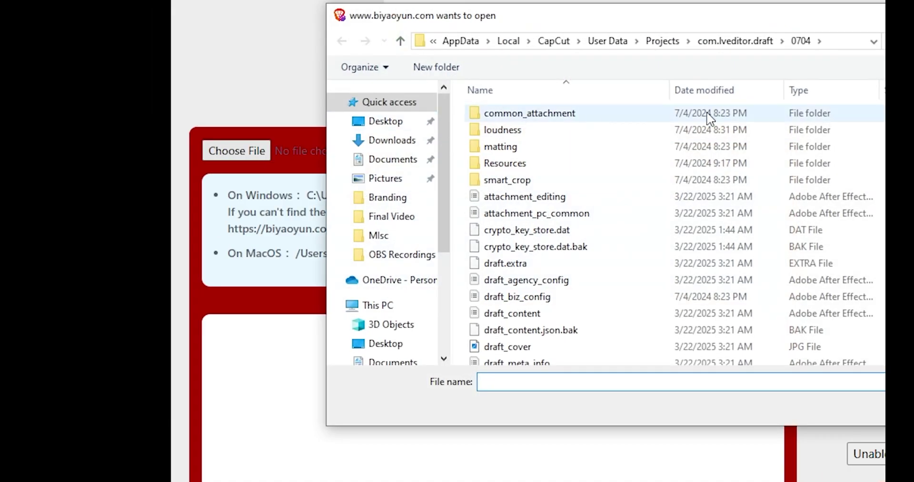
pyautogui.click(843, 43)
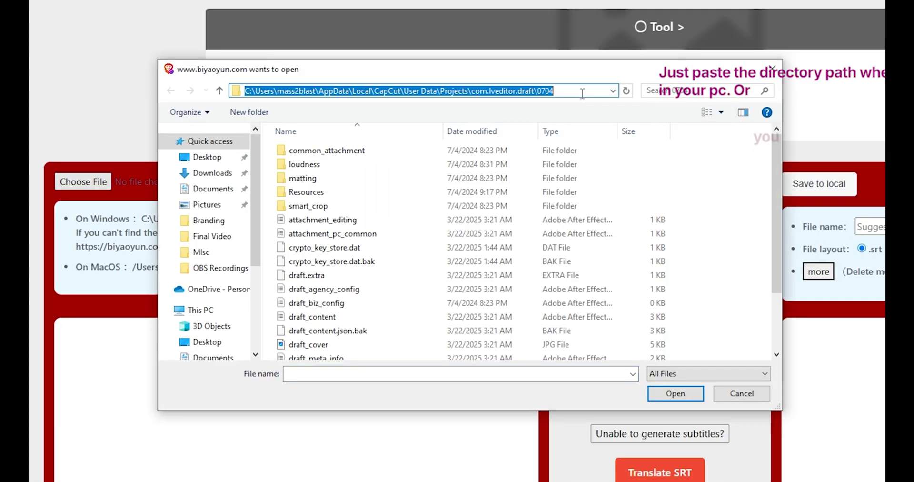
pyautogui.hotkey('ctrl', 'v')
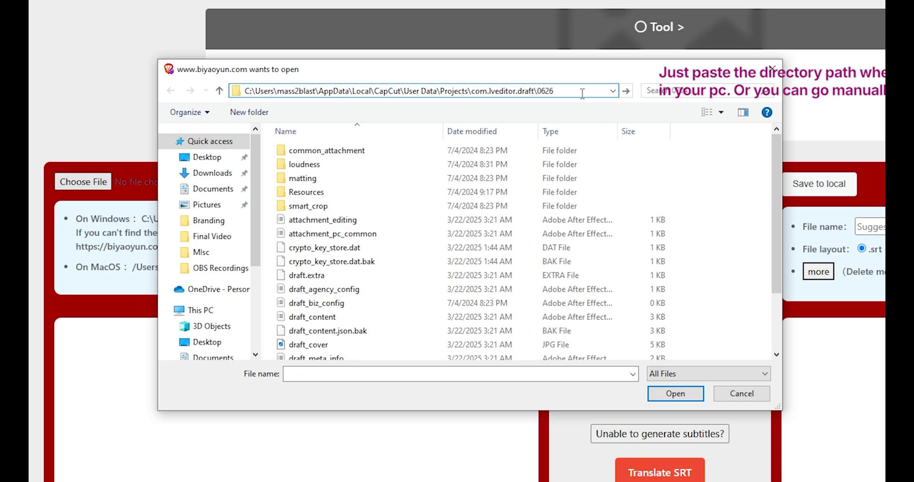
pyautogui.press('Return')
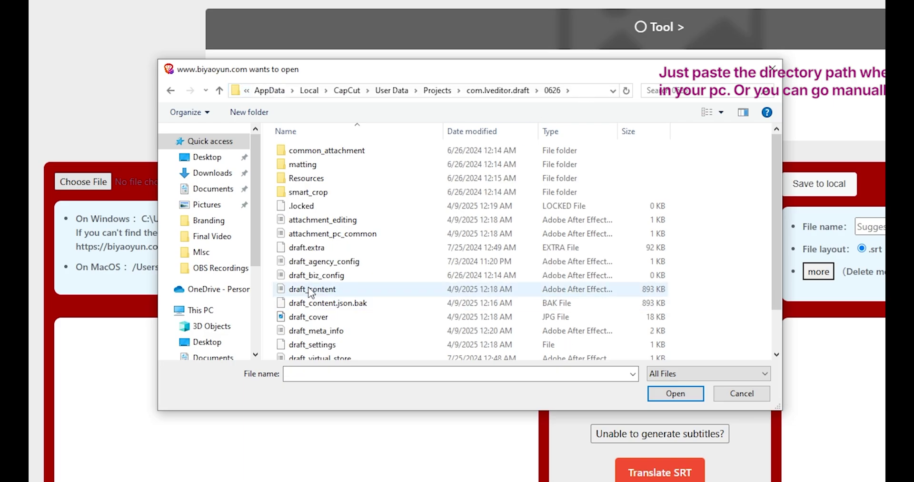
pyautogui.click(310, 289)
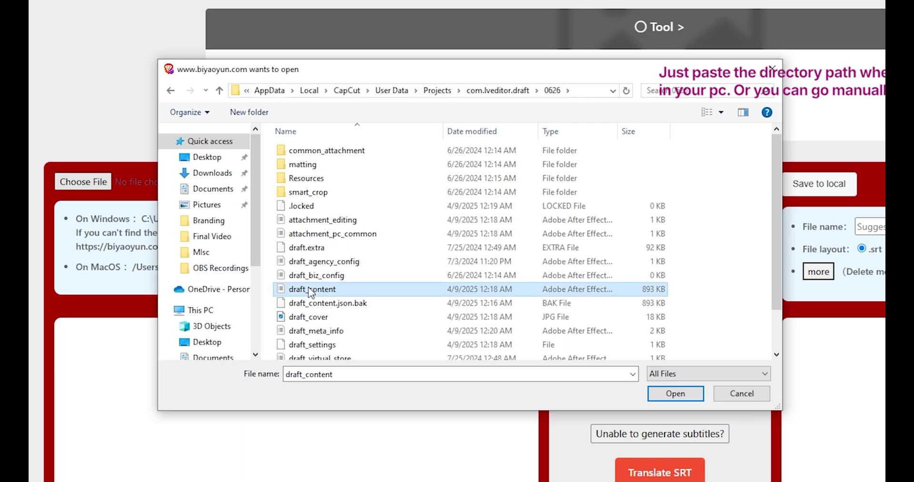
pyautogui.click(676, 394)
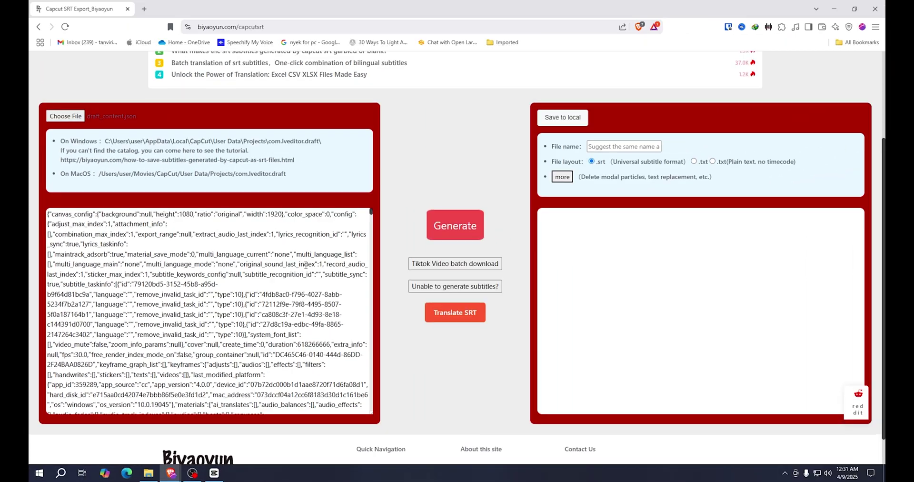
# Generate SRT subtitles from the loaded draft_content and review the output.
pyautogui.scroll(1, 305, 265)
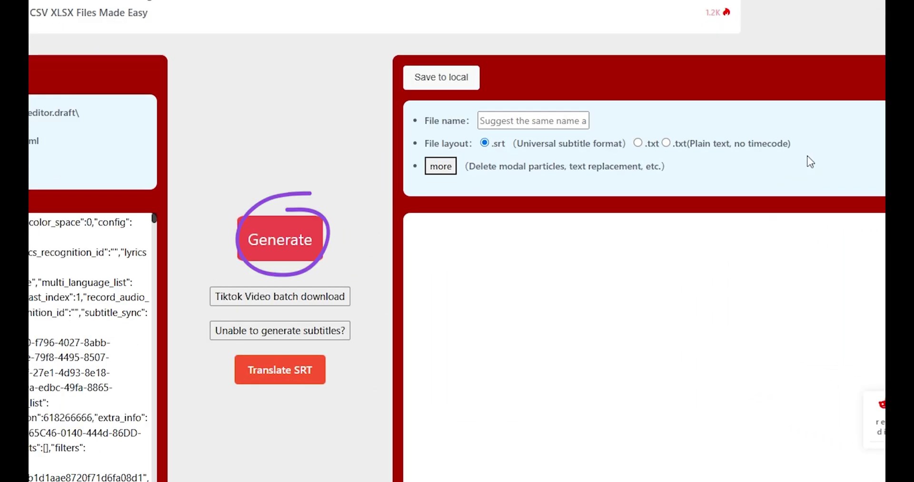
pyautogui.click(296, 233)
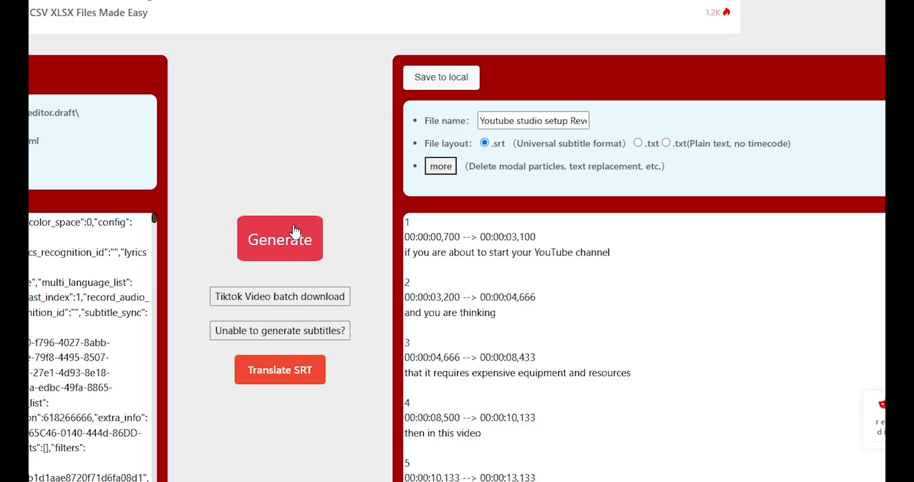
pyautogui.scroll(-3, 544, 221)
pyautogui.scroll(1, 547, 222)
pyautogui.scroll(-5, 547, 222)
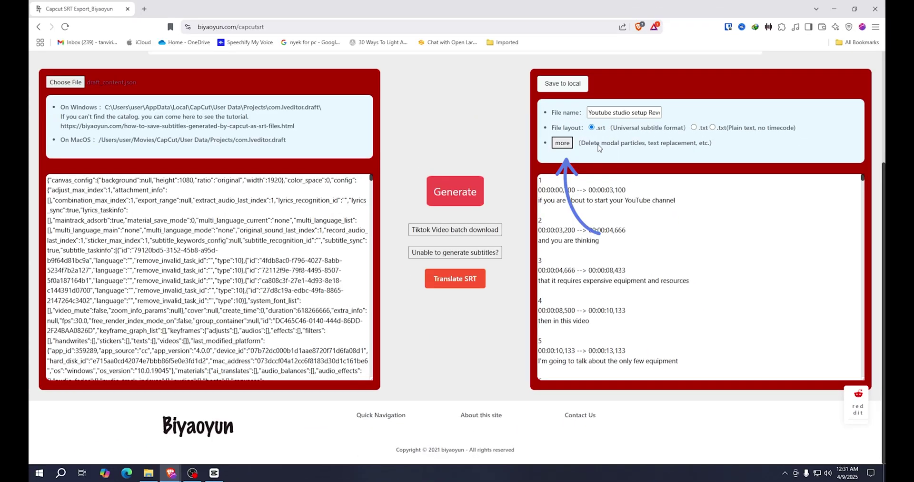
pyautogui.scroll(1, 595, 146)
# Save the subtitles to the Desktop as 'Test srt latest version capcut' and open the file.
pyautogui.click(571, 143)
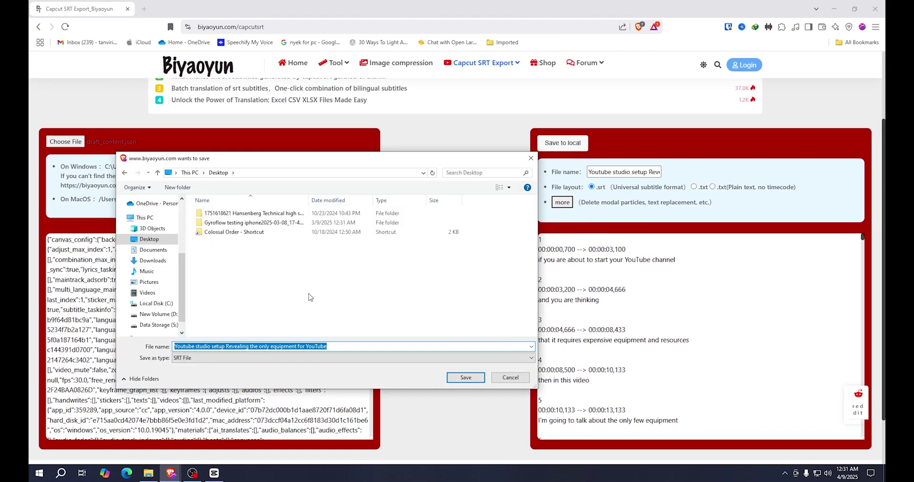
pyautogui.write('Test srt ')
pyautogui.write('latest version capcut')
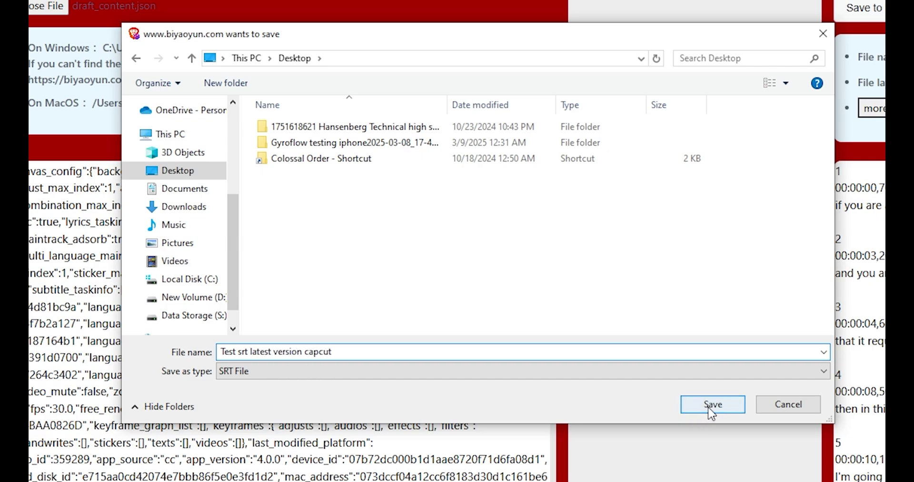
pyautogui.click(699, 405)
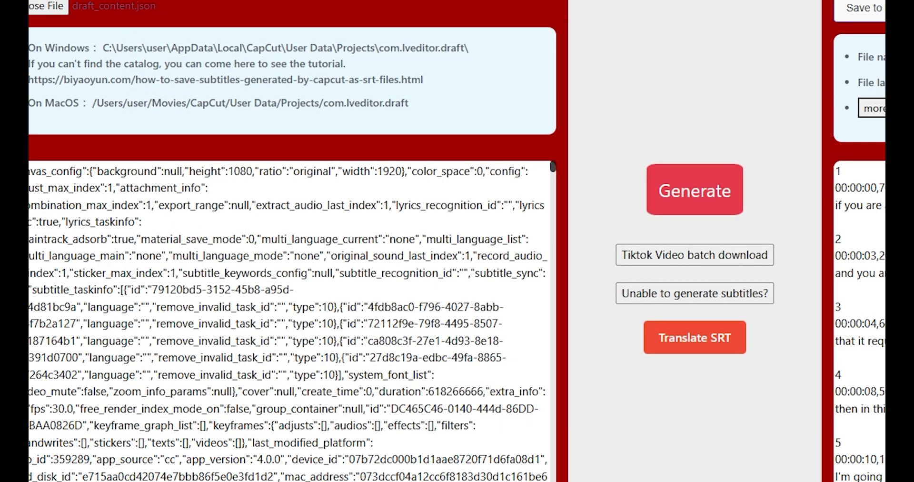
pyautogui.click(757, 49)
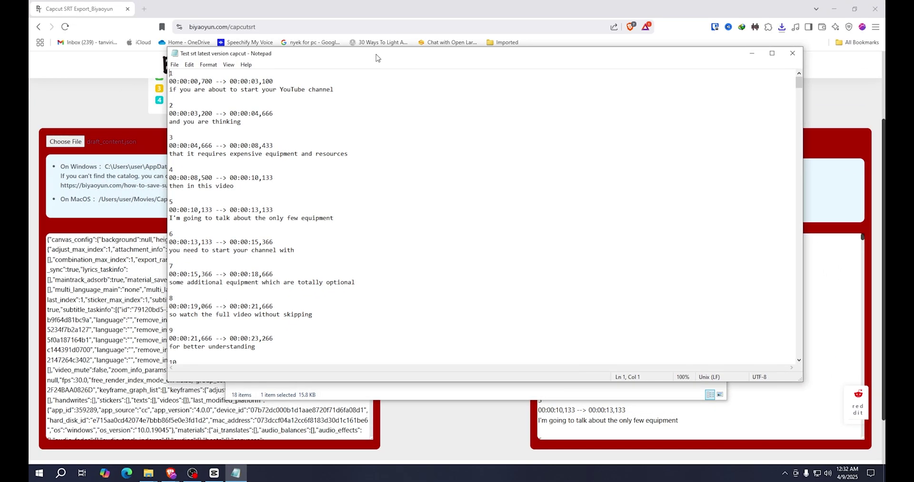
# Review the timecoded subtitle entries in Notepad, then minimize it to return to CapCut.
pyautogui.scroll(-8, 342, 255)
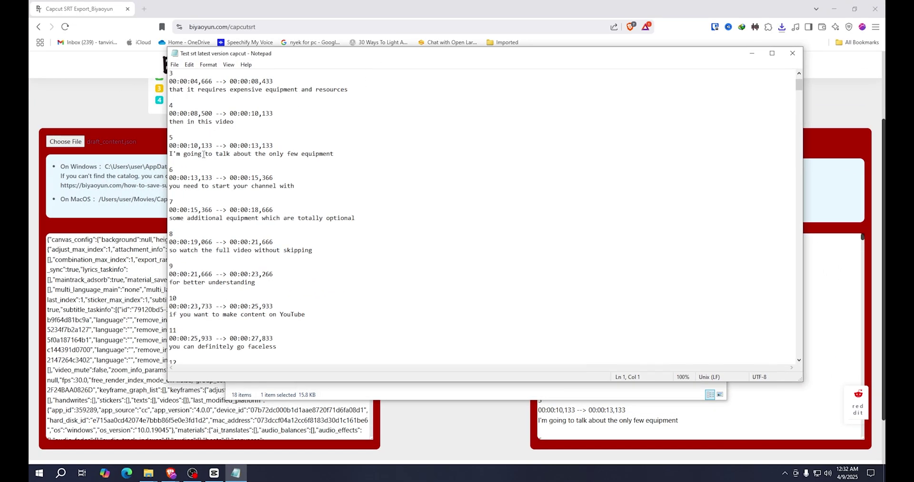
pyautogui.scroll(8, 342, 254)
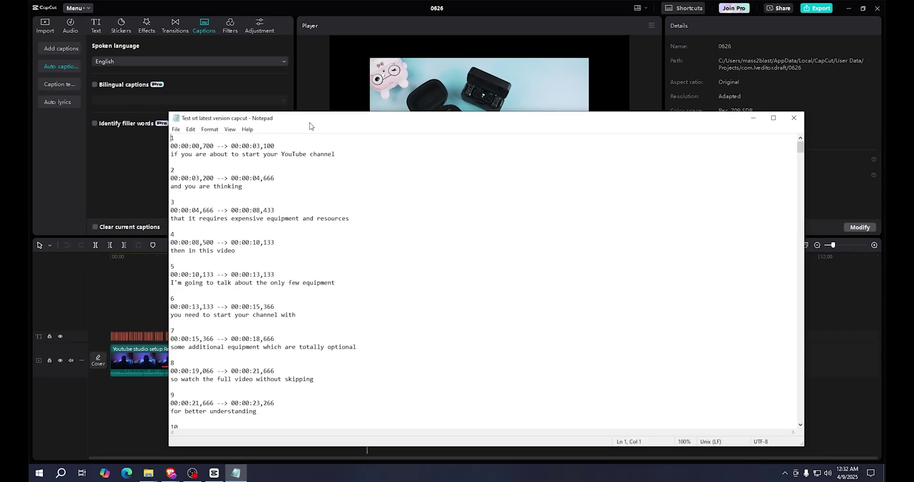
pyautogui.click(258, 242)
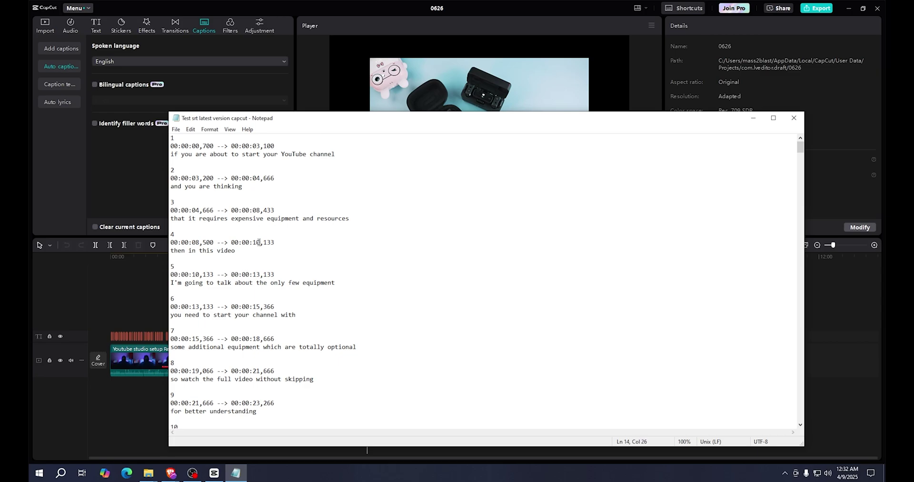
pyautogui.click(203, 249)
pyautogui.scroll(-3, 286, 260)
pyautogui.scroll(3, 401, 270)
pyautogui.moveTo(386, 119); pyautogui.dragTo(344, 116)
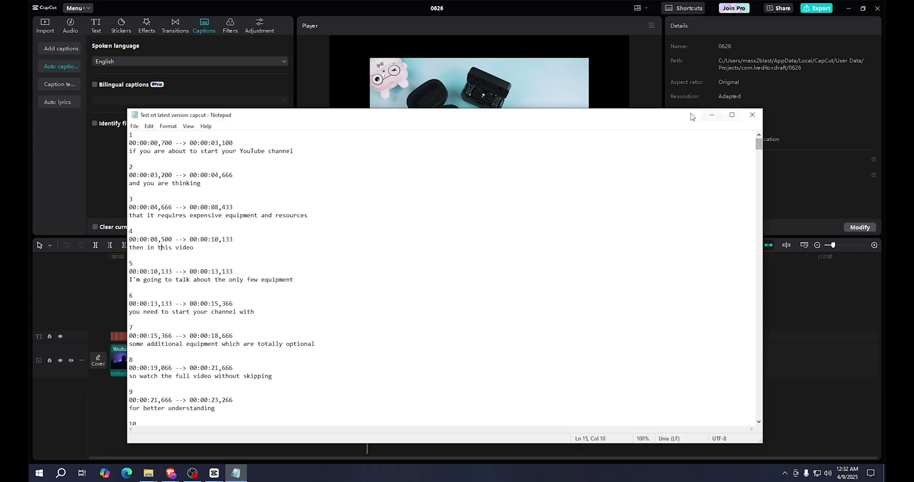
pyautogui.click(709, 116)
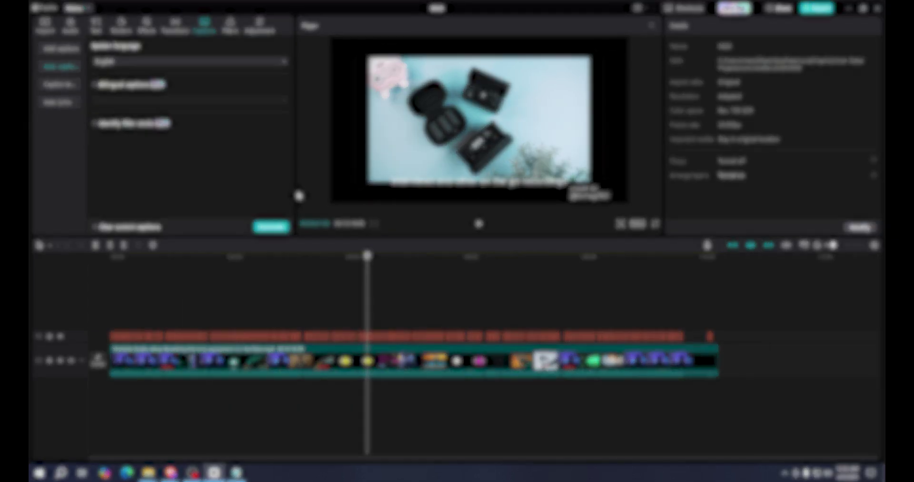